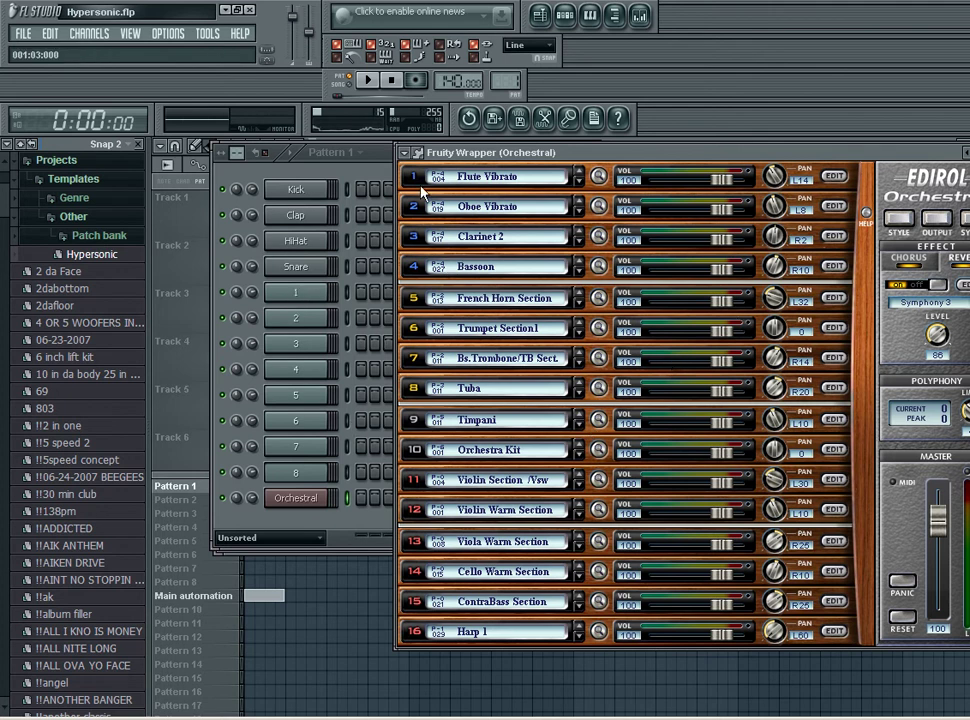
From the Orchestral wrapper's settings page, check the MIDI Out channel for channels 1, 5 and 2.
{"action": "left_click", "coordinate": [417, 152]}
{"action": "left_click", "coordinate": [303, 292]}
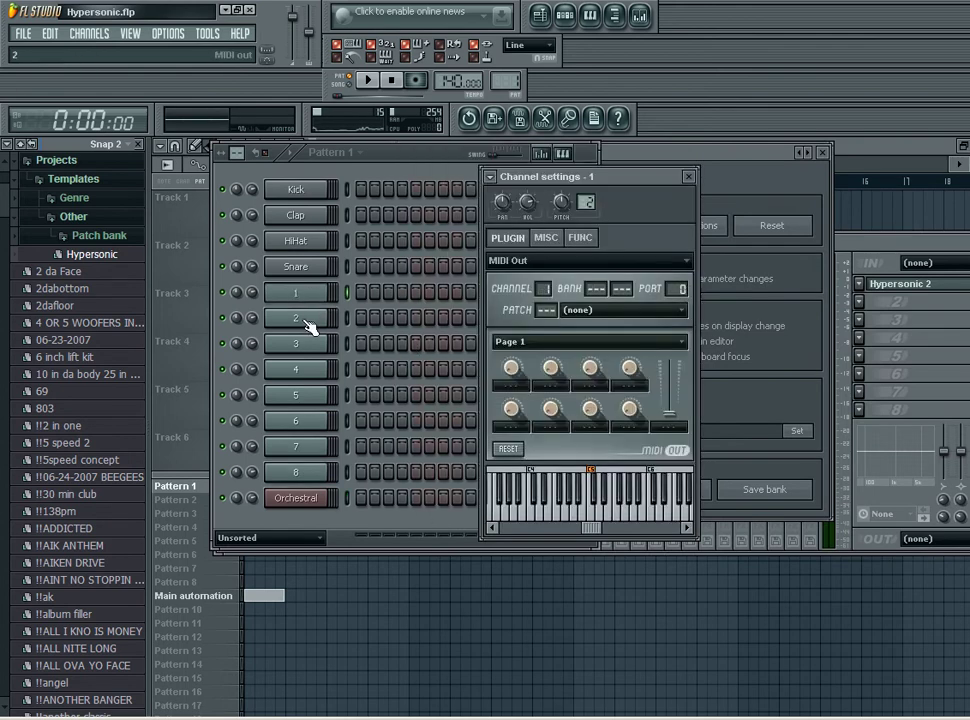
{"action": "left_click", "coordinate": [303, 395]}
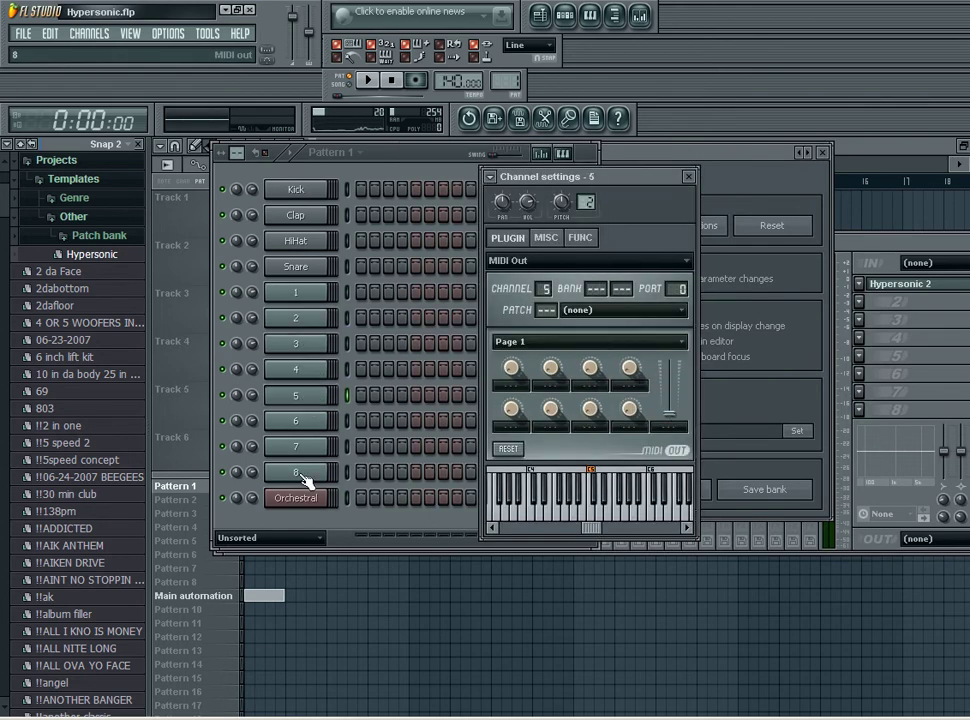
{"action": "left_click", "coordinate": [298, 293]}
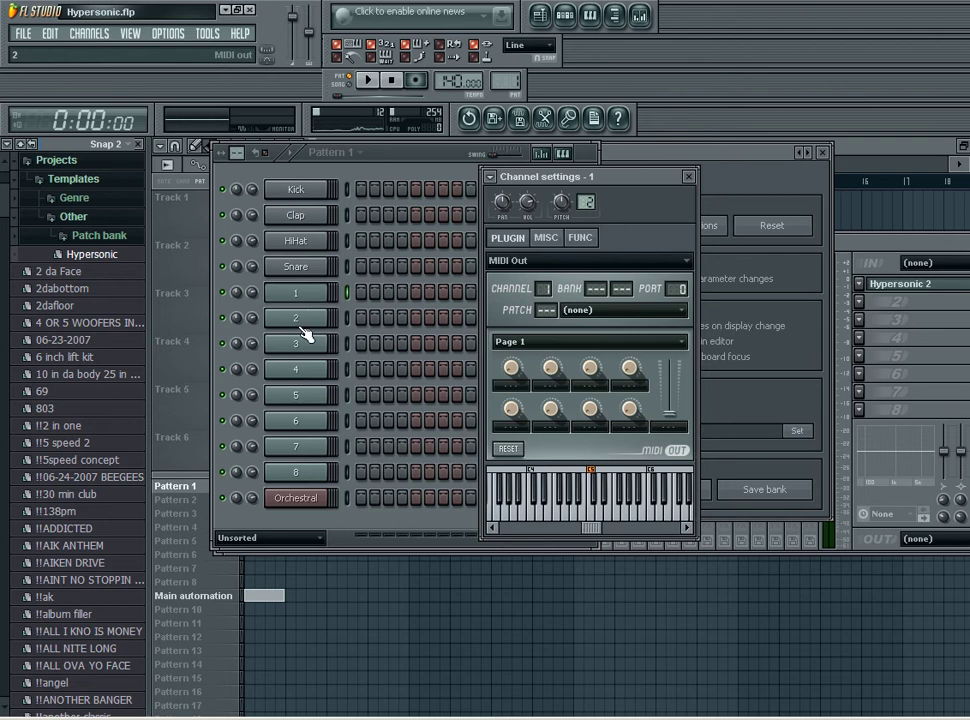
{"action": "left_click", "coordinate": [302, 322]}
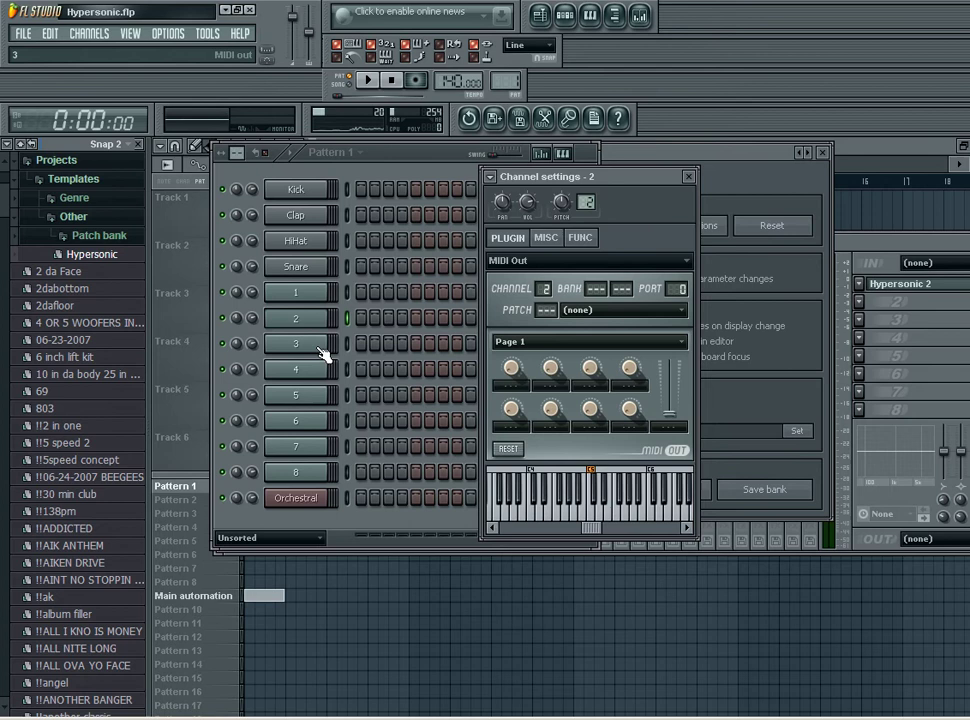
Auto-map the Orchestral plugin's four stereo outputs to consecutive mixer tracks from the PROCESSING tab.
{"action": "left_click", "coordinate": [697, 153]}
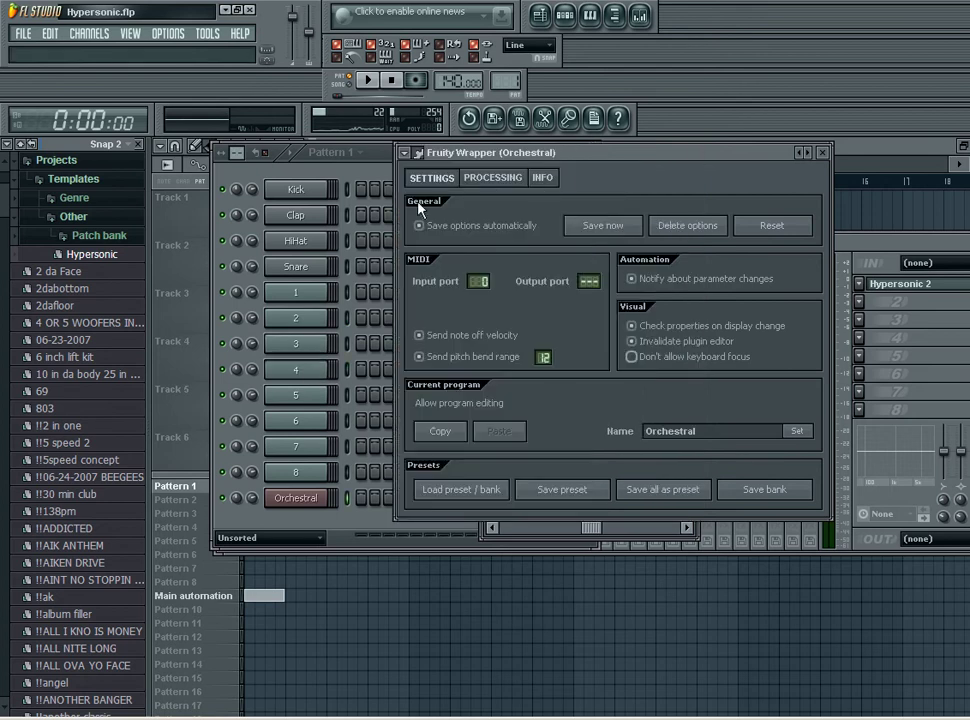
{"action": "left_click", "coordinate": [495, 183]}
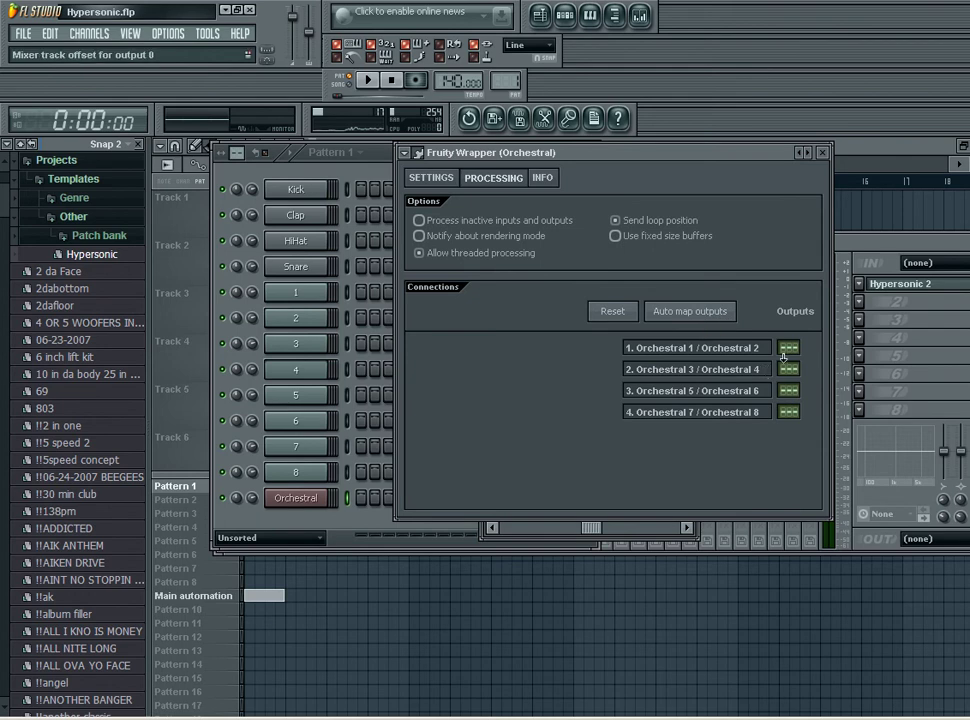
{"action": "left_click", "coordinate": [686, 314]}
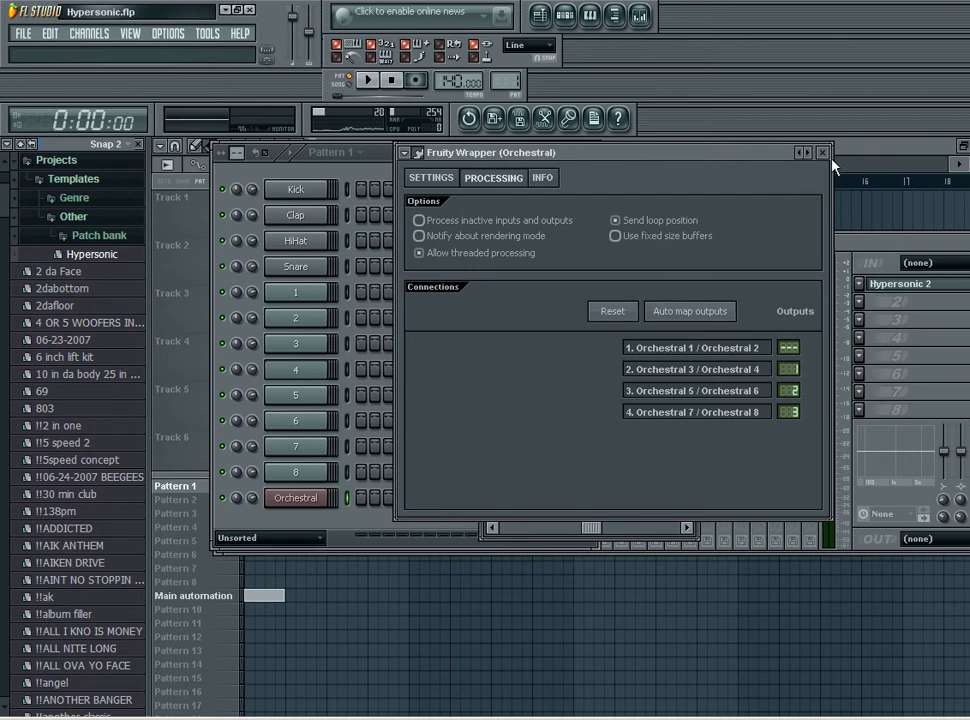
Switch the wrapper back to the Edirol Orchestral plugin view and open its output selector.
{"action": "left_click", "coordinate": [419, 155]}
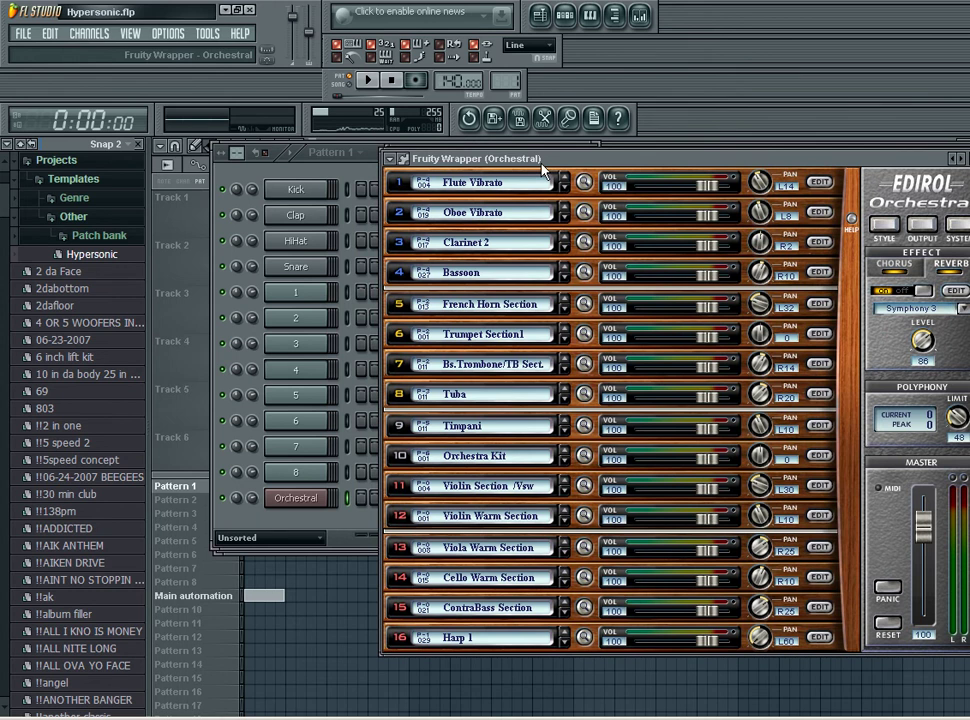
{"action": "left_click_drag", "start_coordinate": [542, 168], "coordinate": [459, 199]}
{"action": "left_click", "coordinate": [822, 262]}
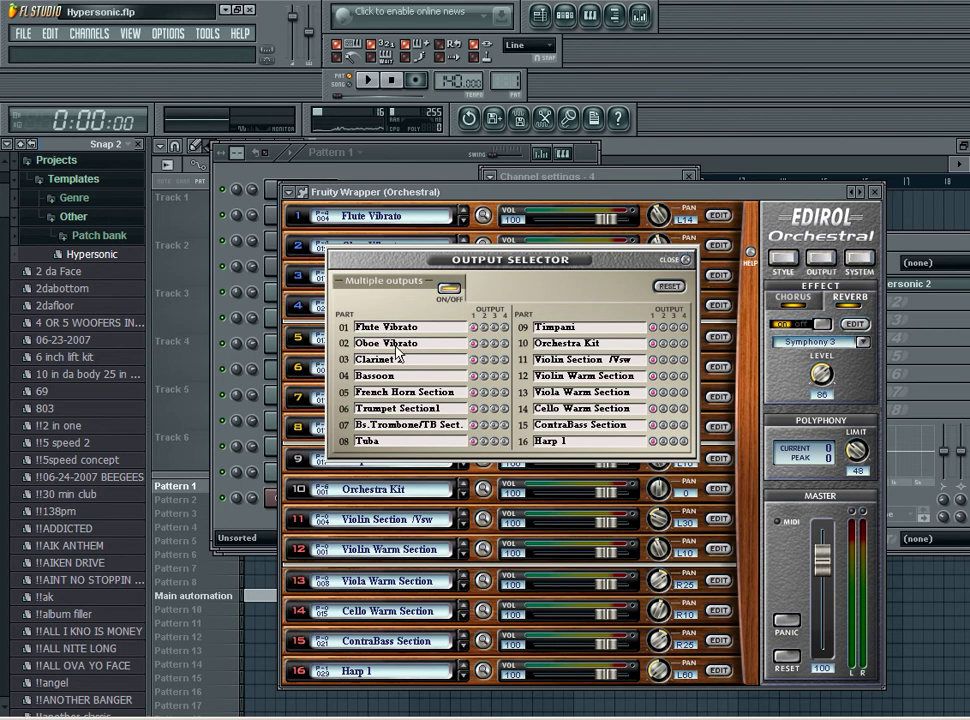
Select channel 1, close the output selector and move the Orchestral window right of the channel rack.
{"action": "left_click", "coordinate": [248, 532]}
{"action": "left_click", "coordinate": [347, 293]}
{"action": "left_click", "coordinate": [687, 259]}
{"action": "left_click_drag", "start_coordinate": [574, 199], "coordinate": [872, 170]}
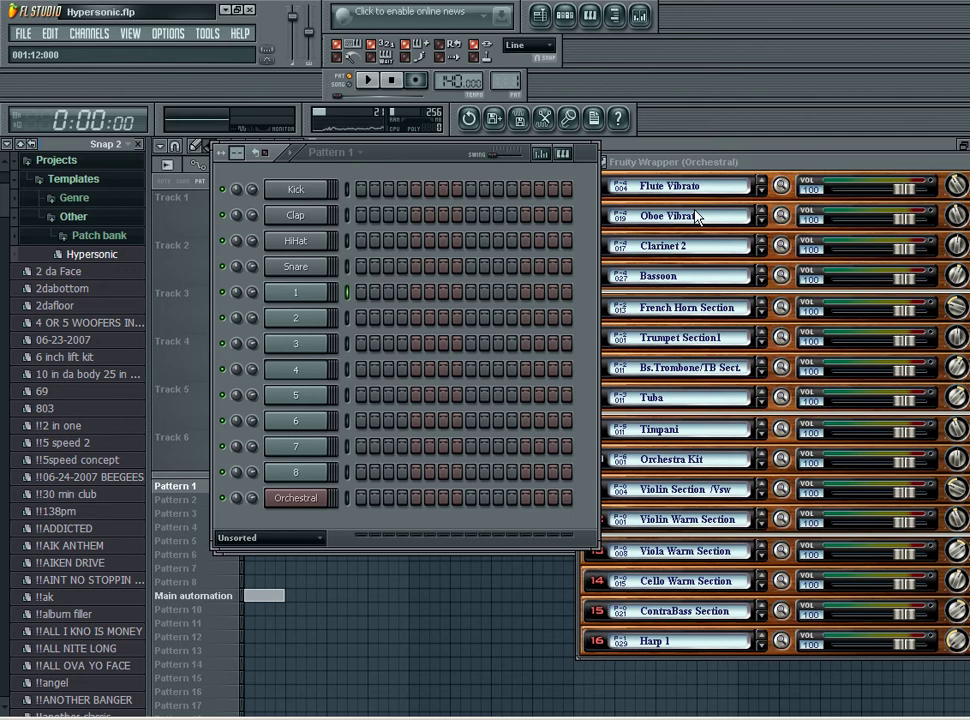
Audition channels 1, 2, 3, 8, 4, 5 and 6, then reopen the Edirol output selector.
{"action": "left_click", "coordinate": [347, 292]}
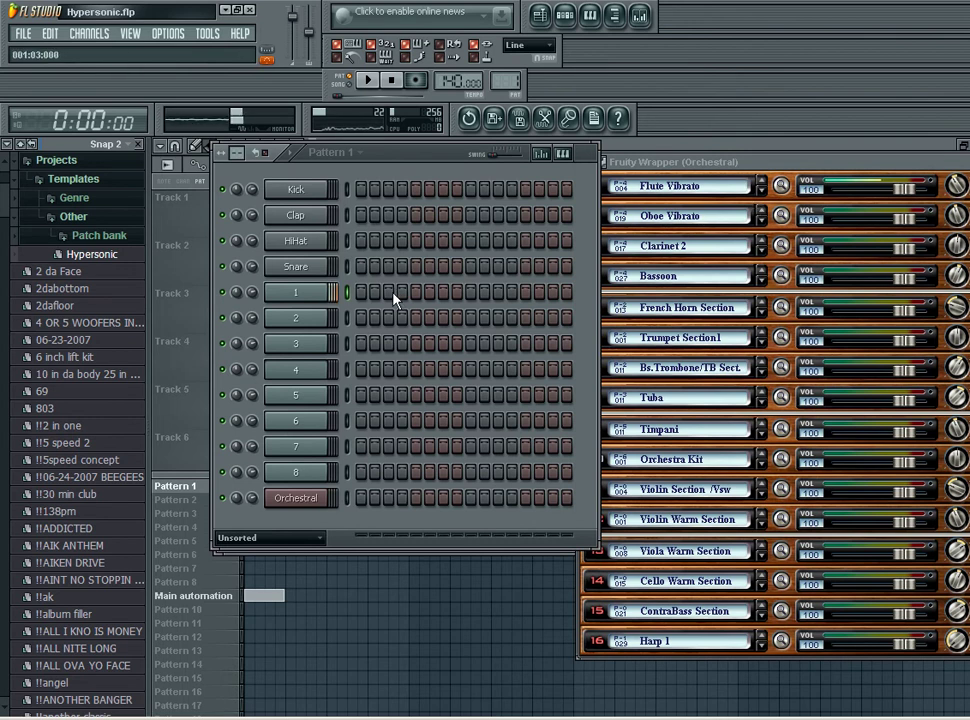
{"action": "left_click", "coordinate": [346, 318]}
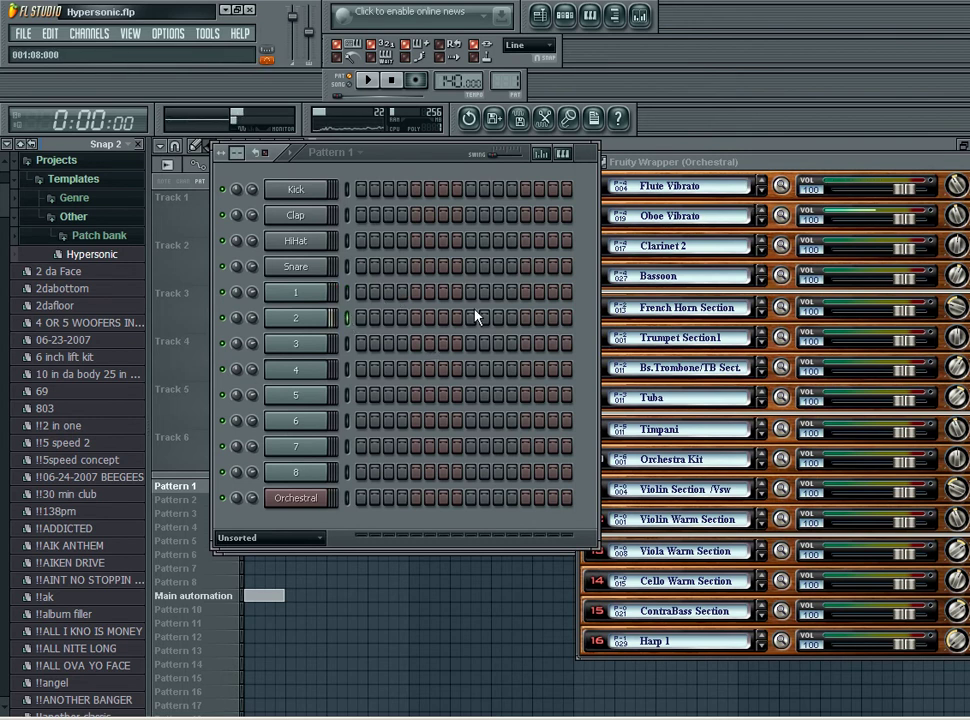
{"action": "left_click", "coordinate": [346, 343]}
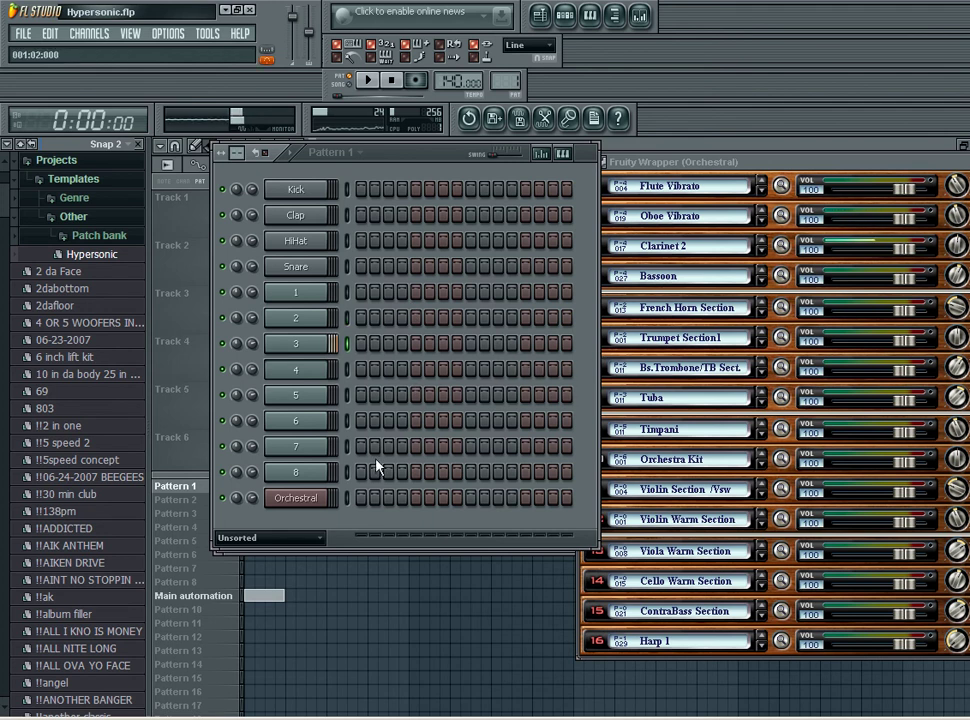
{"action": "left_click", "coordinate": [347, 473]}
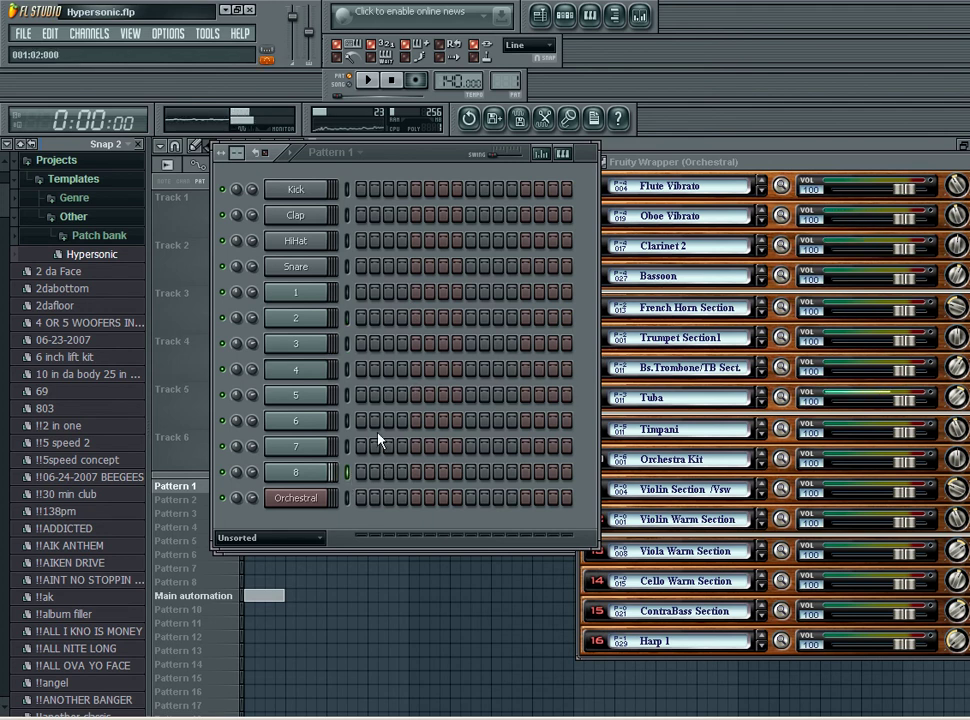
{"action": "left_click", "coordinate": [346, 369]}
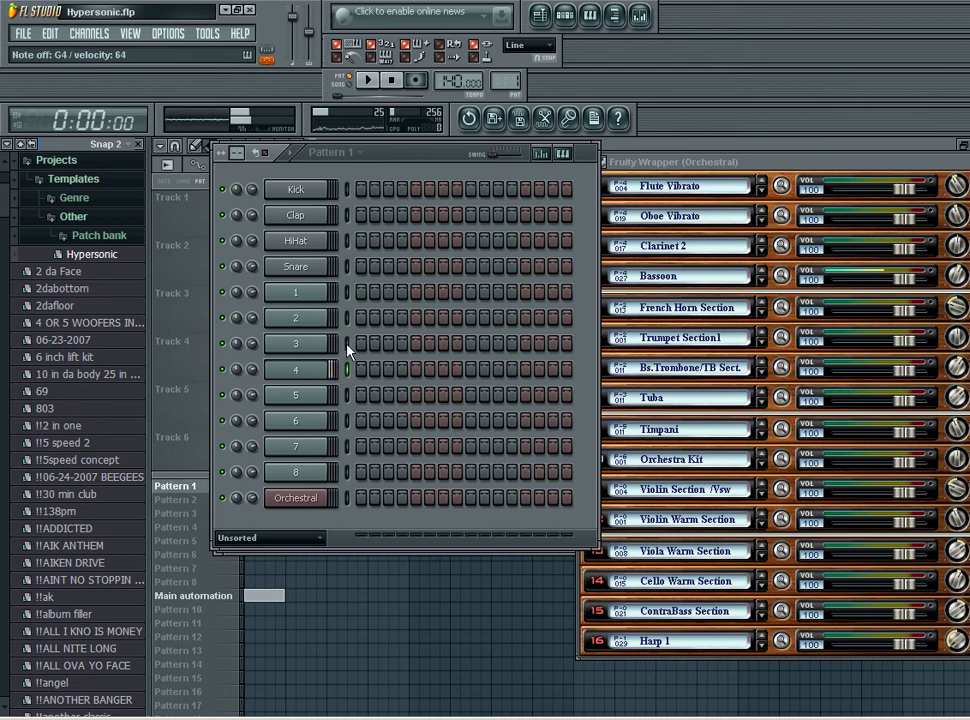
{"action": "left_click", "coordinate": [346, 318]}
{"action": "left_click", "coordinate": [346, 397]}
{"action": "left_click", "coordinate": [346, 421]}
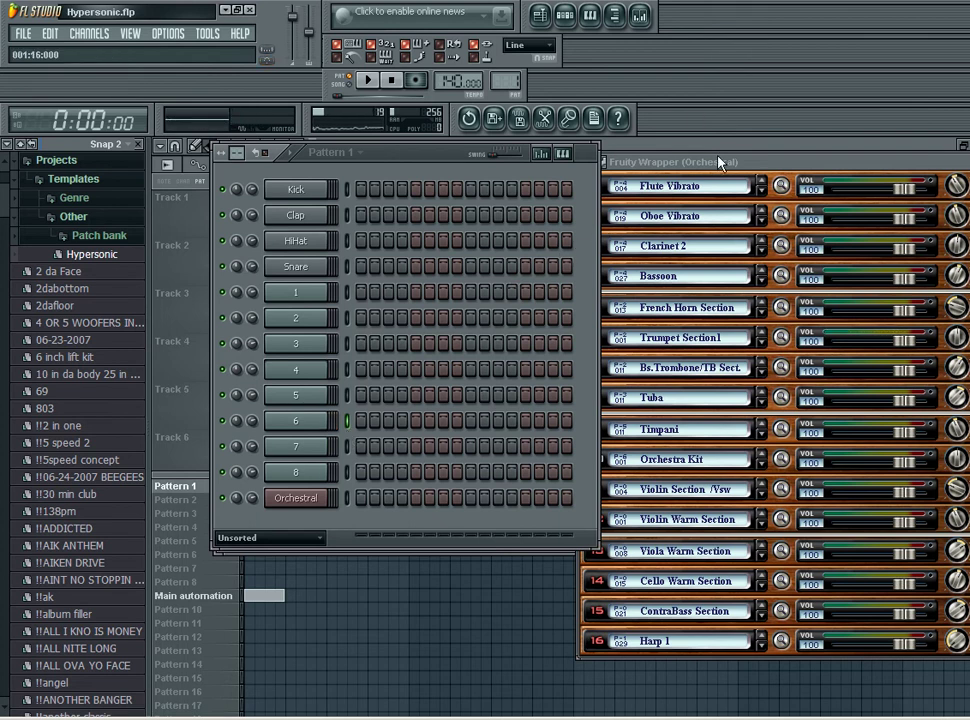
{"action": "left_click_drag", "start_coordinate": [720, 162], "coordinate": [427, 168]}
{"action": "left_click", "coordinate": [832, 234]}
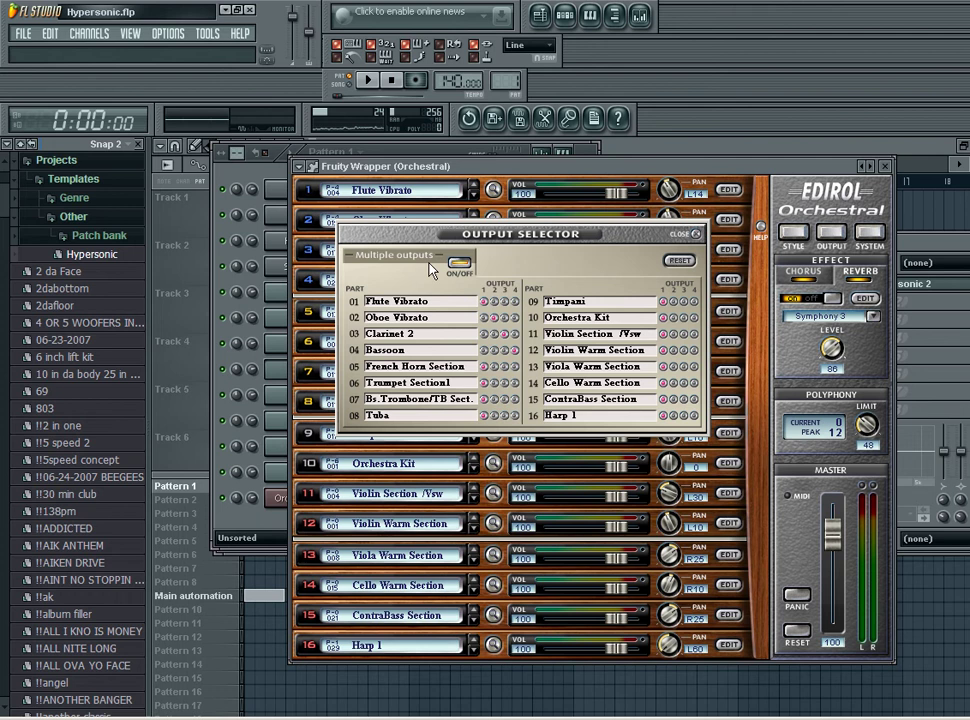
Close the Edirol output selector after reviewing the sixteen parts' output assignments.
{"action": "left_click", "coordinate": [697, 236]}
Close the Orchestral window and set mixer insert 1's Hypersonic 2 FX slot to (none).
{"action": "left_click", "coordinate": [884, 166]}
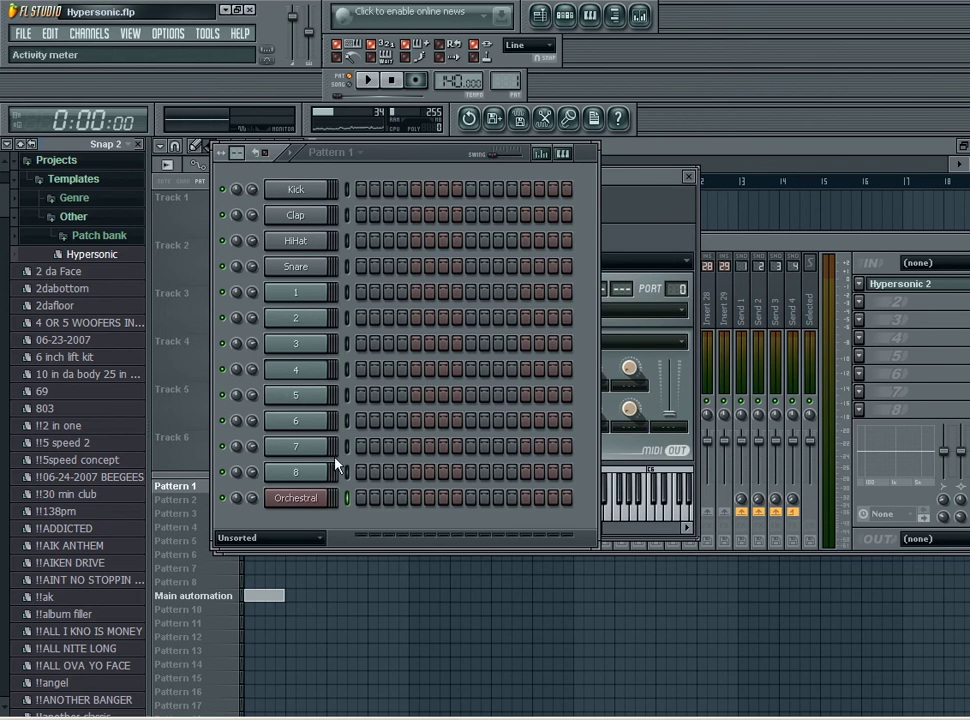
{"action": "key", "text": "F9"}
{"action": "left_click", "coordinate": [858, 290]}
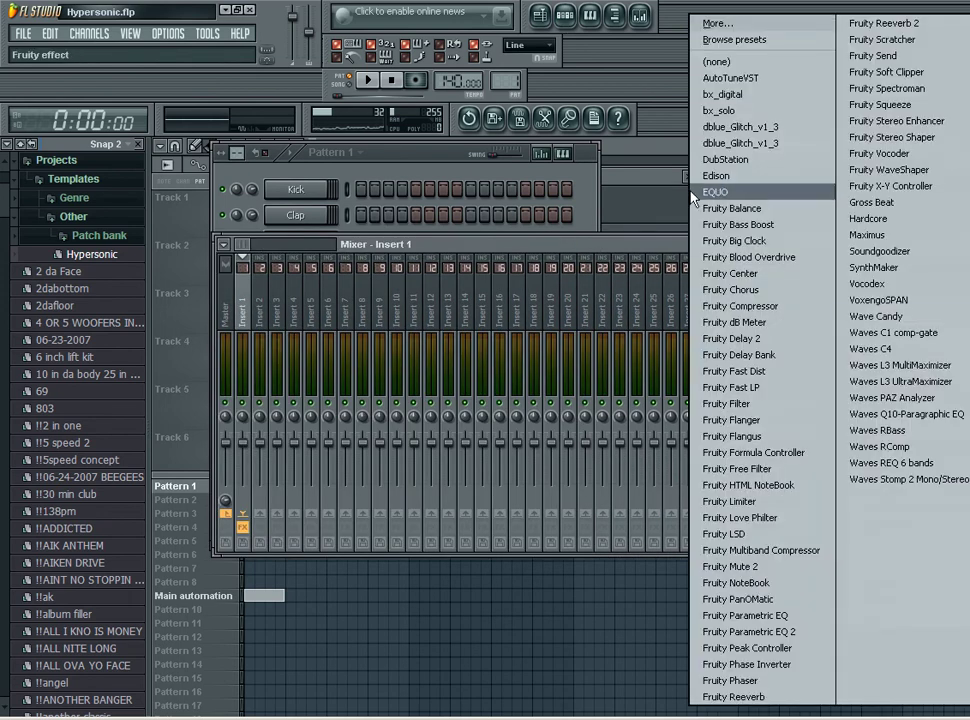
{"action": "left_click", "coordinate": [729, 64]}
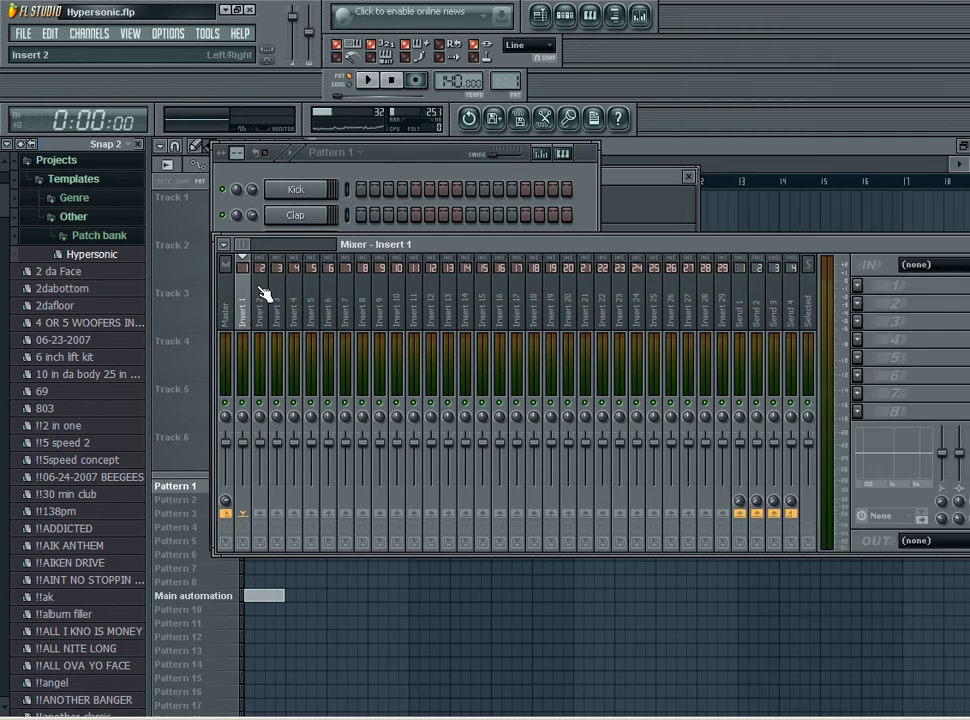
Rename mixer insert 1 to 'Orchestral' and move the mixer beside the channel rack.
{"action": "mouse_move", "coordinate": [365, 237]}
{"action": "left_mouse_down"}
{"action": "mouse_move", "coordinate": [559, 320]}
{"action": "mouse_move", "coordinate": [607, 302]}
{"action": "left_mouse_up"}
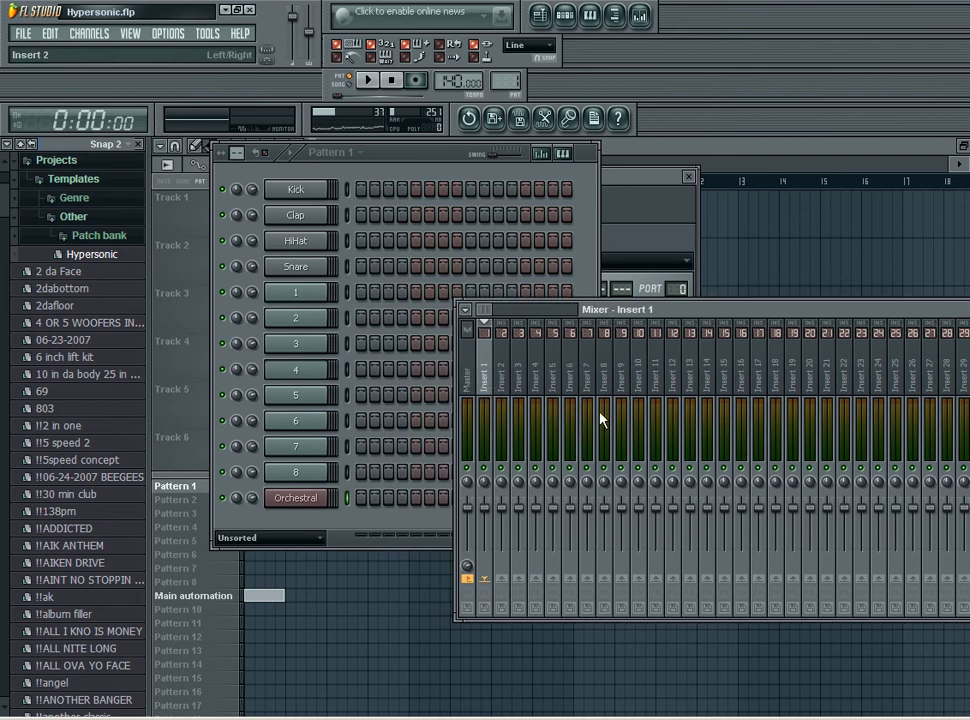
{"action": "key", "text": "ctrl+l"}
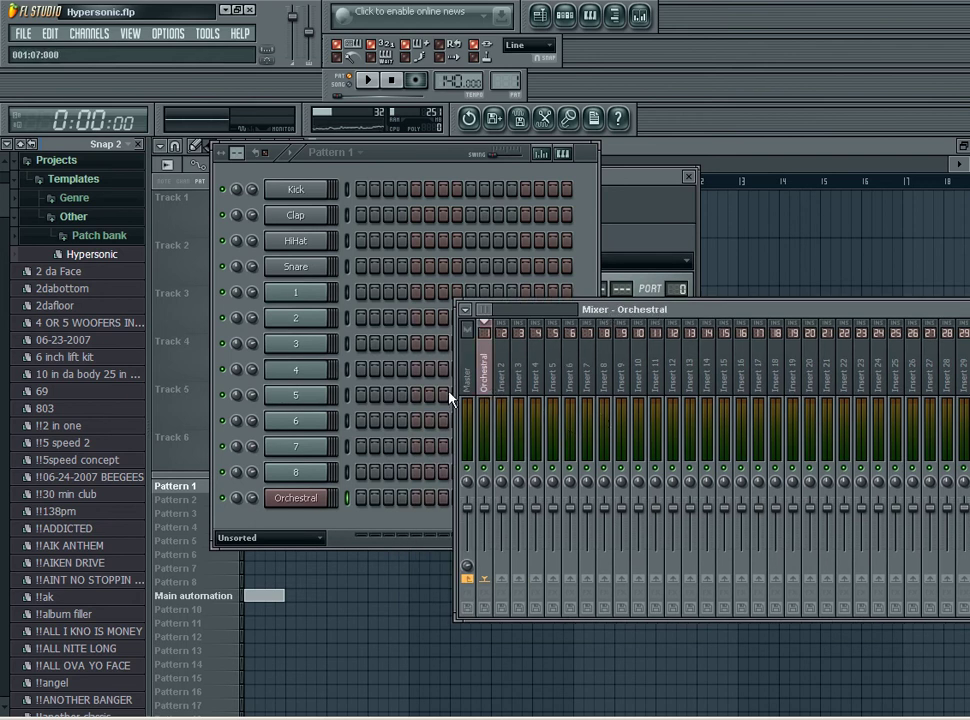
{"action": "mouse_move", "coordinate": [672, 306]}
{"action": "left_mouse_down"}
{"action": "mouse_move", "coordinate": [770, 218]}
{"action": "mouse_move", "coordinate": [776, 153]}
{"action": "left_mouse_up"}
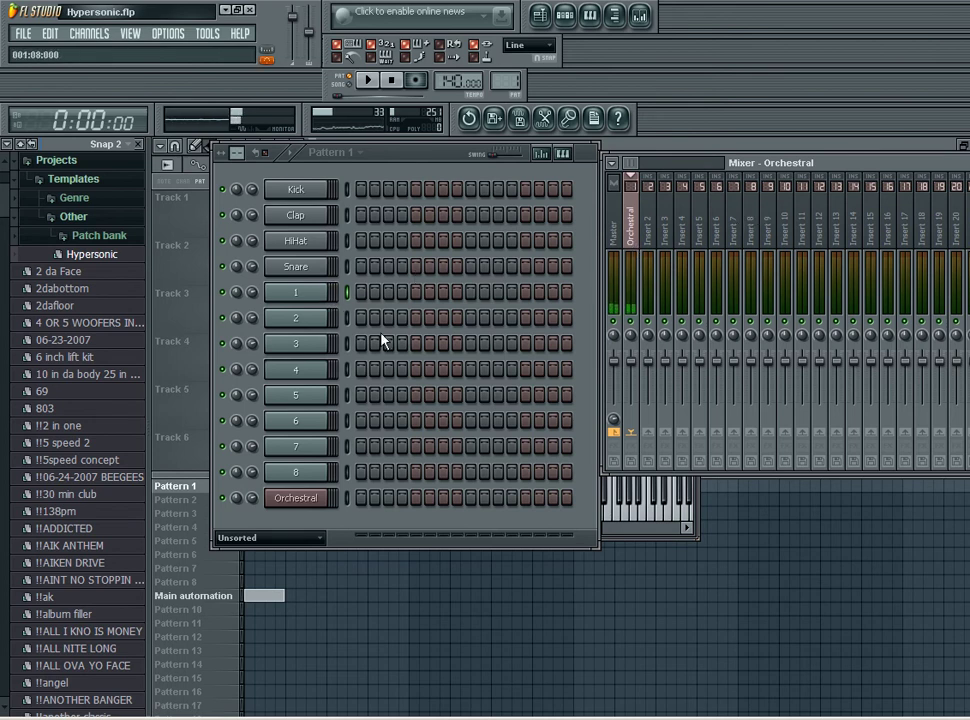
{"action": "left_click", "coordinate": [347, 318]}
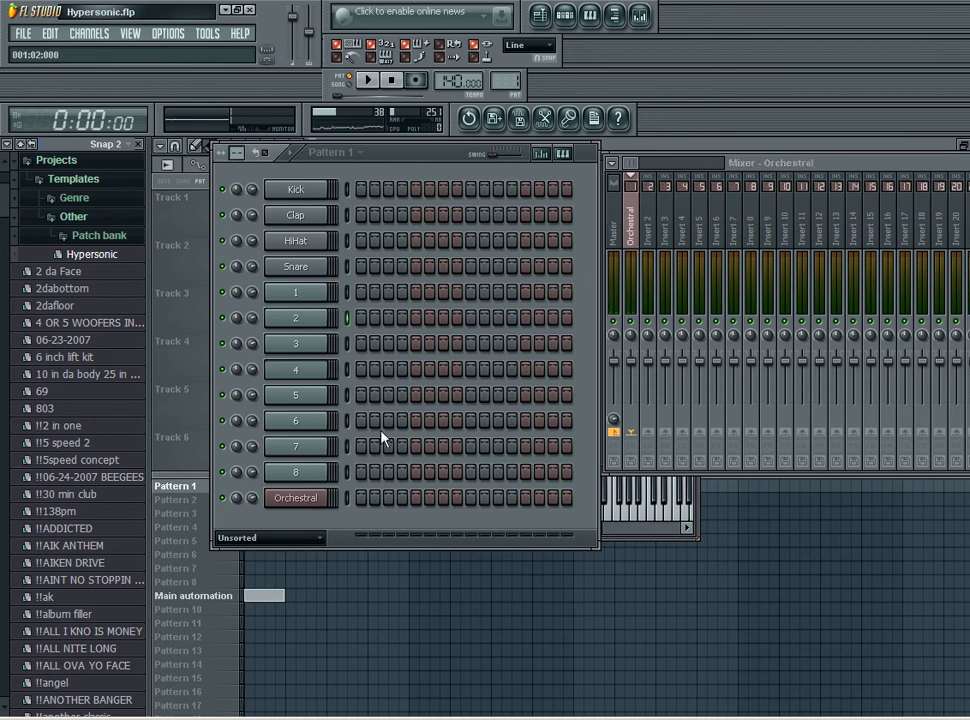
{"action": "left_click", "coordinate": [654, 242]}
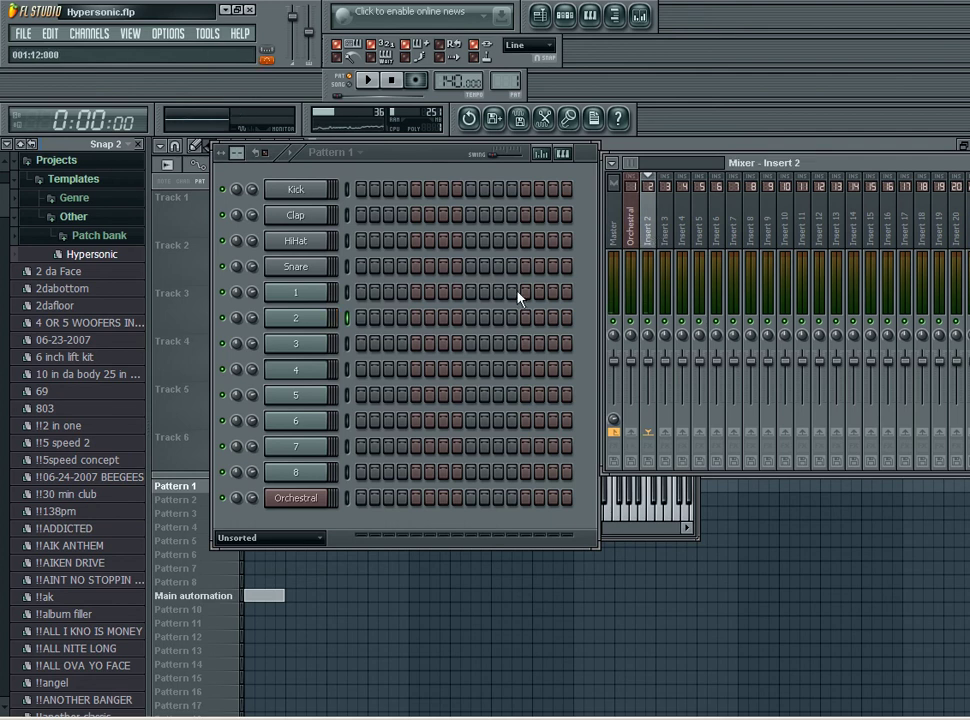
{"action": "left_click", "coordinate": [347, 343]}
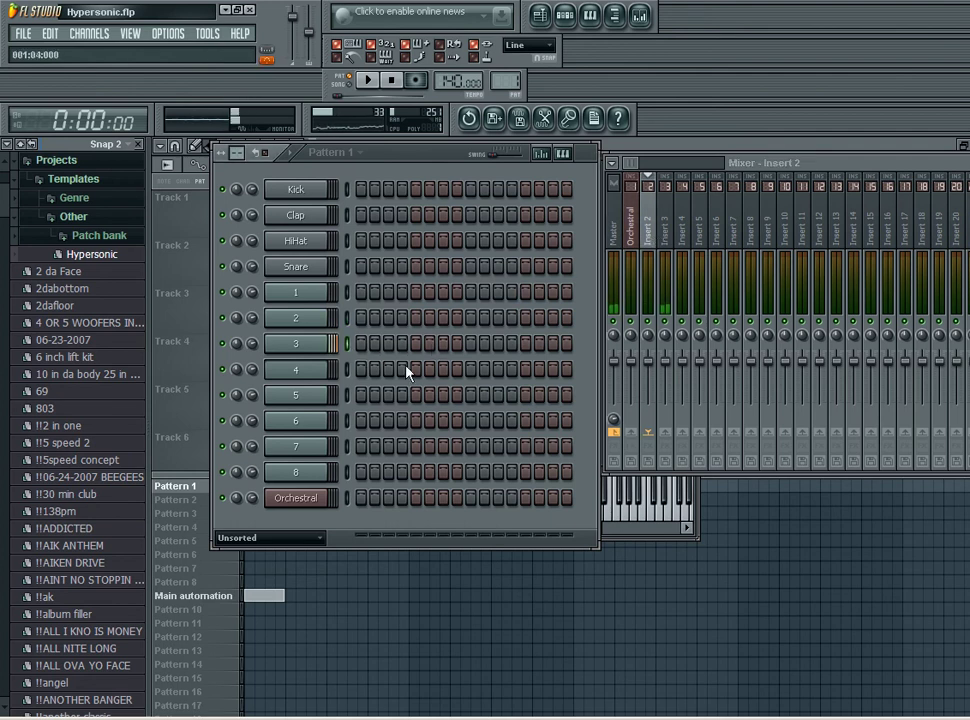
{"action": "left_click", "coordinate": [348, 370]}
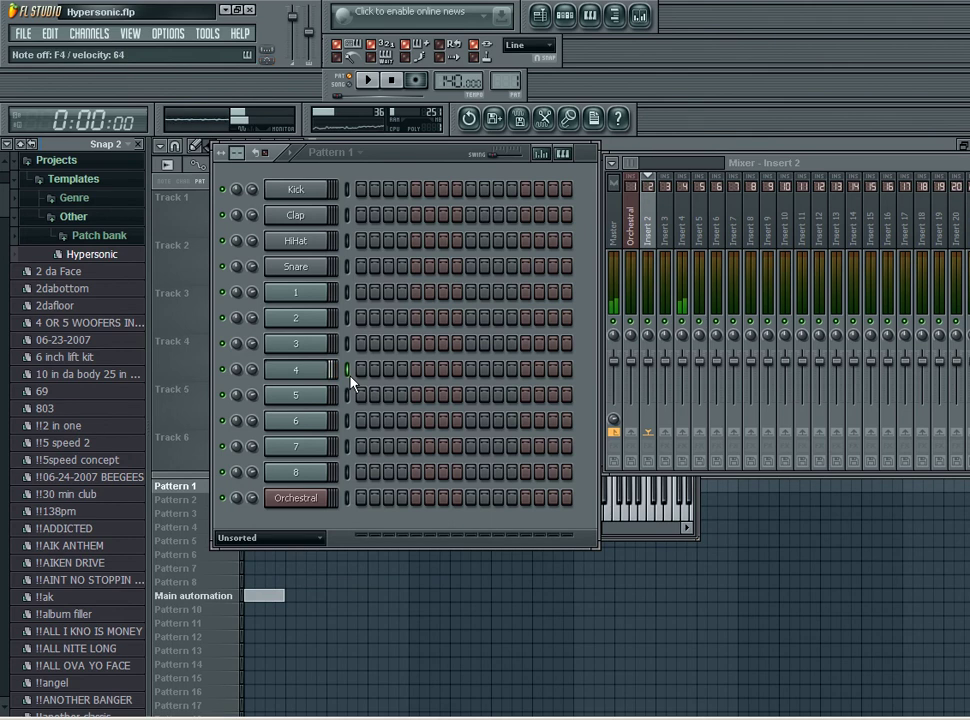
Open the Orchestral wrapper and view the Tuba part's instrument choices without changing anything.
{"action": "left_click", "coordinate": [322, 506]}
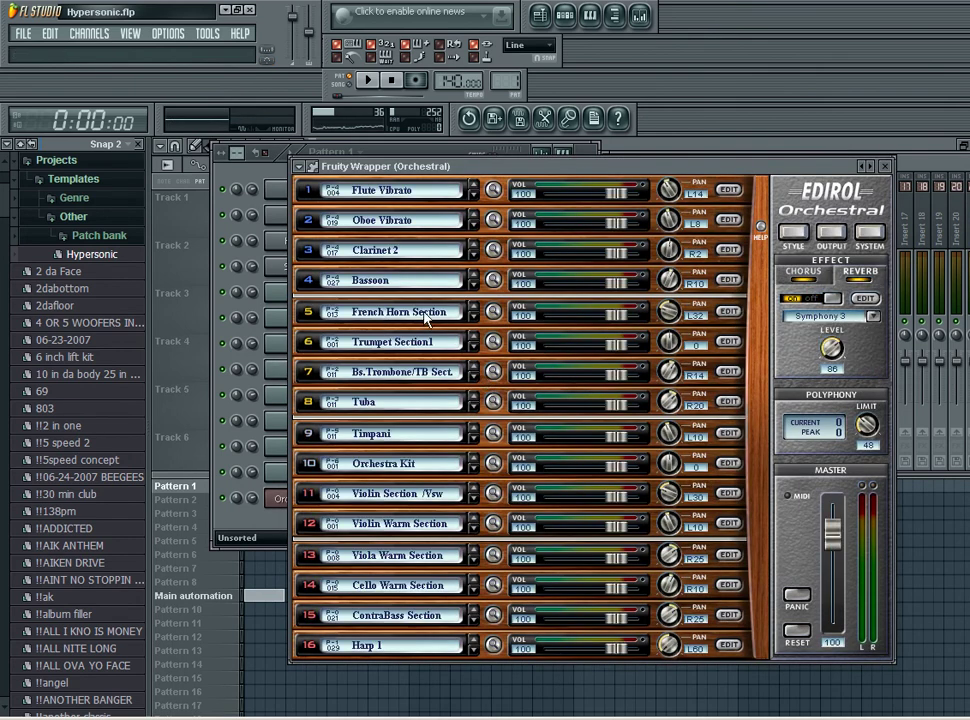
{"action": "left_click", "coordinate": [372, 402]}
{"action": "key", "text": "Escape"}
Review which output each of the sixteen parts uses, then close the output selector.
{"action": "left_click", "coordinate": [833, 234]}
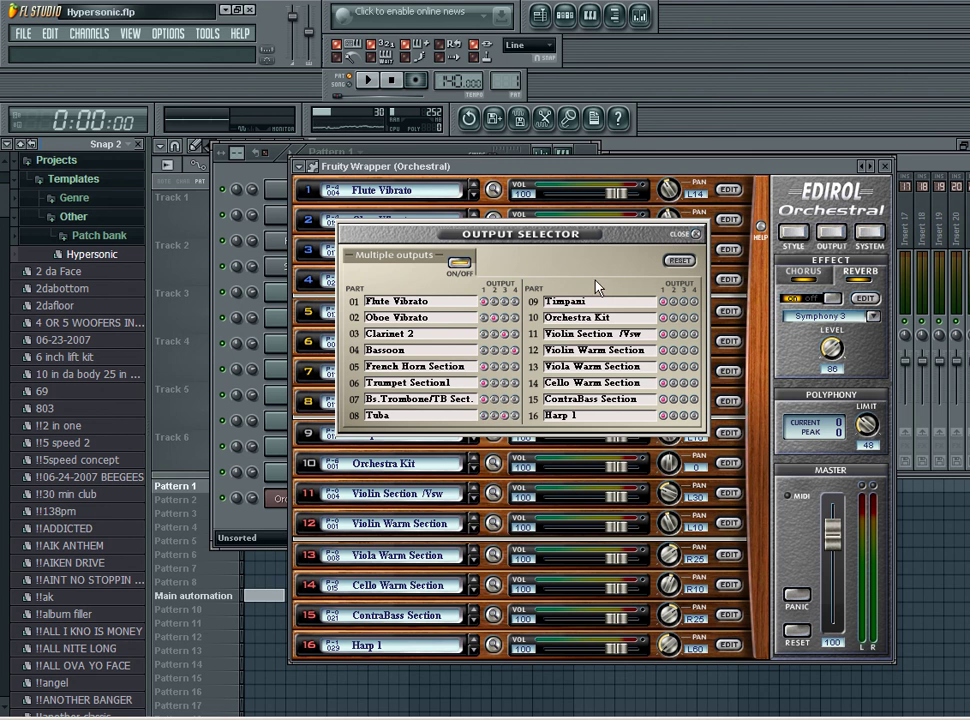
{"action": "left_click", "coordinate": [679, 236]}
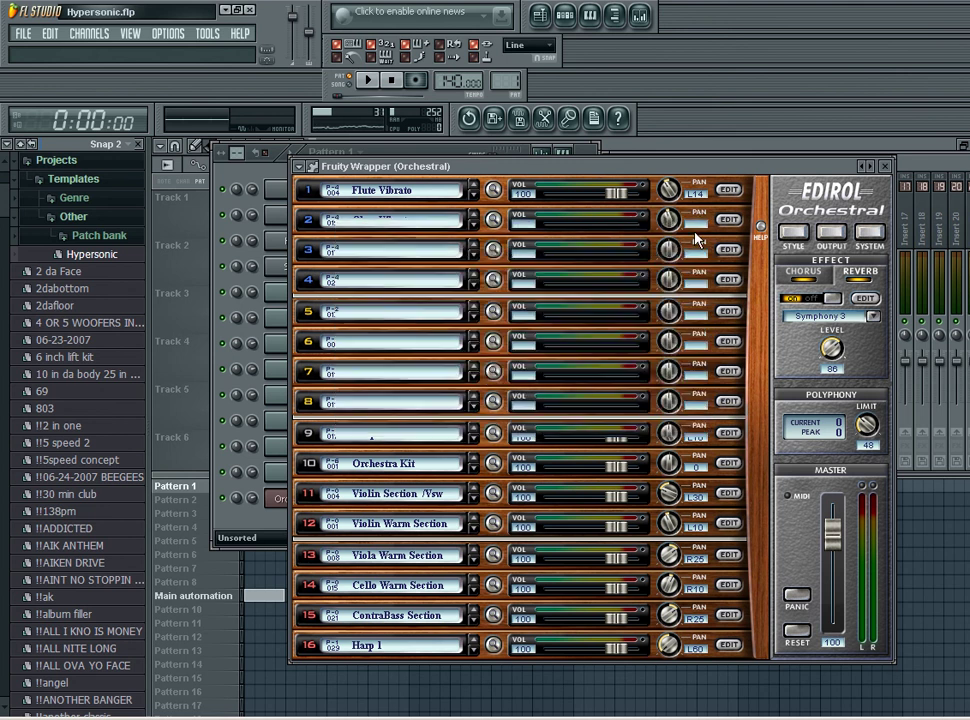
{"action": "left_click", "coordinate": [886, 168]}
Close the Orchestral window and preview channels 3, 8, 7 and 6 on the Orchestral mixer track.
{"action": "left_click", "coordinate": [604, 268]}
{"action": "left_click", "coordinate": [347, 343]}
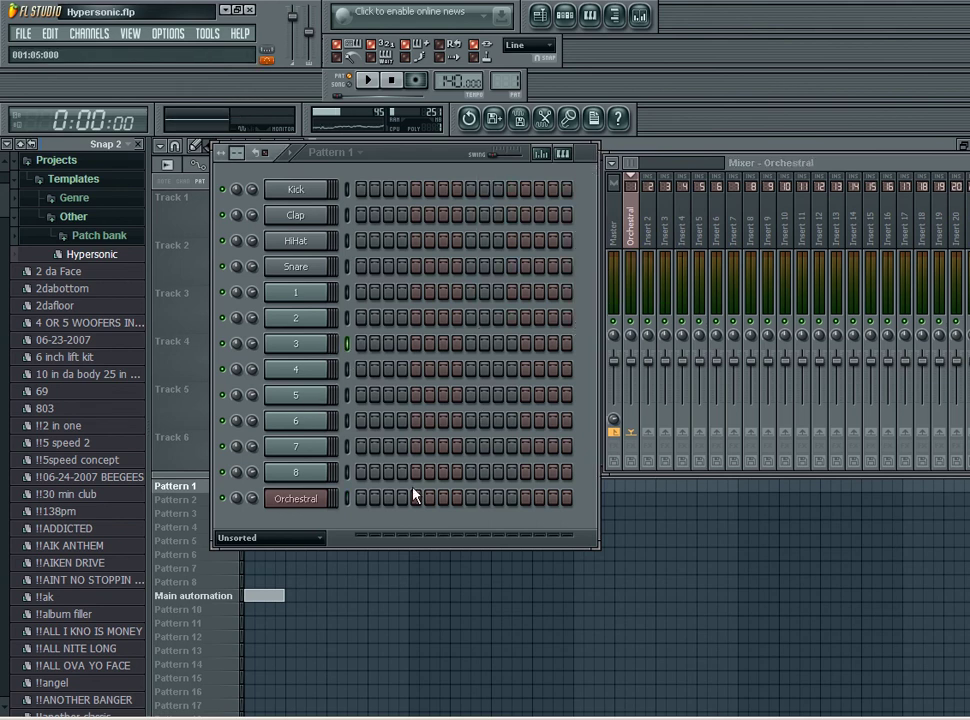
{"action": "left_click", "coordinate": [347, 472]}
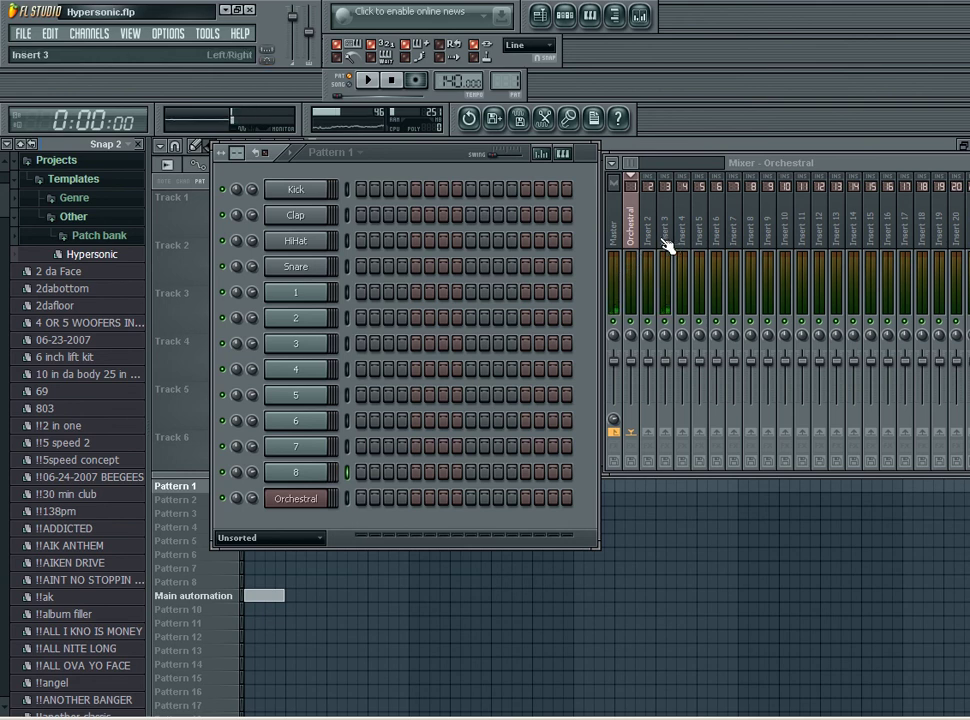
{"action": "left_click", "coordinate": [347, 446]}
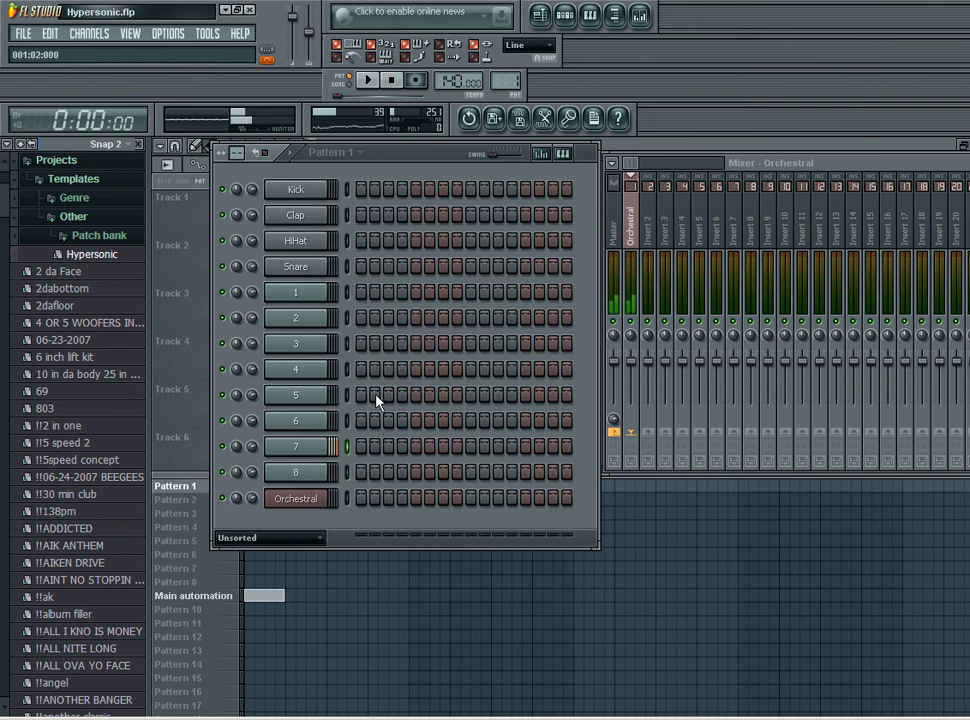
{"action": "left_click", "coordinate": [347, 420]}
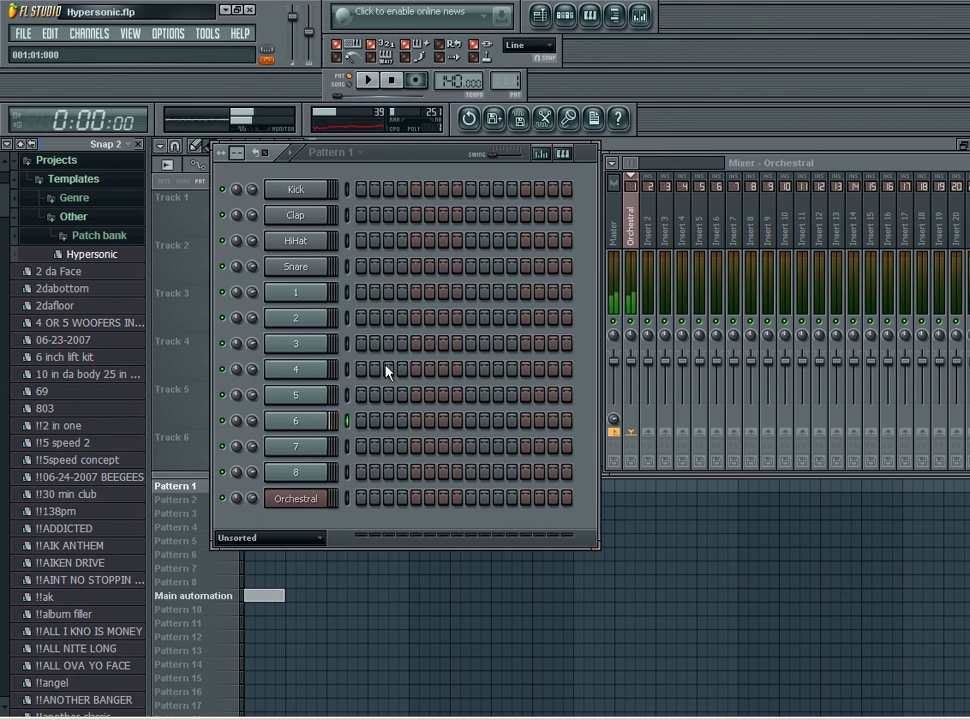